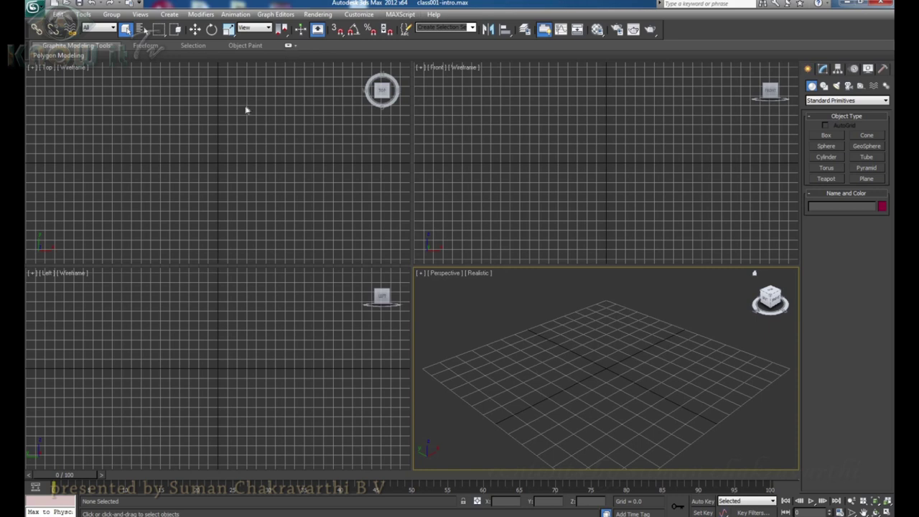
Look through the file, edit, grouping, creation, graph editor, rendering, scripting and help commands the program offers.
click(38, 10)
click(38, 11)
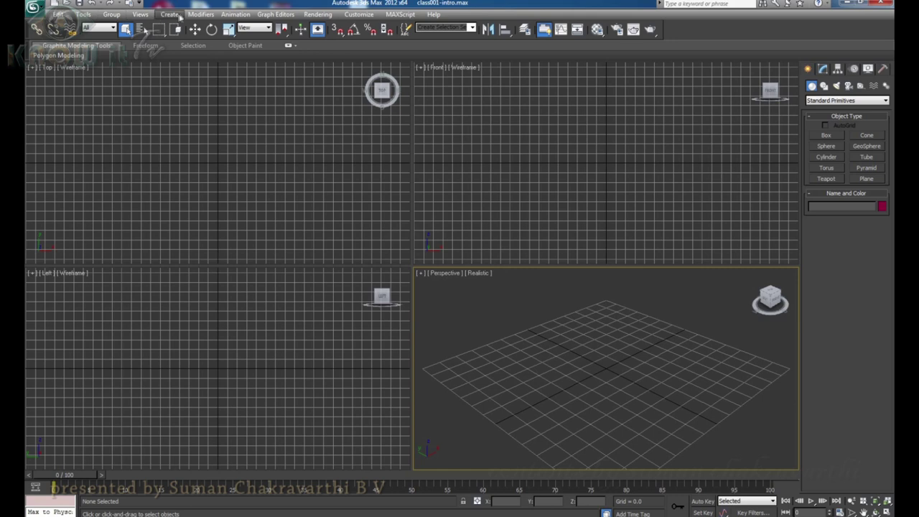
click(34, 8)
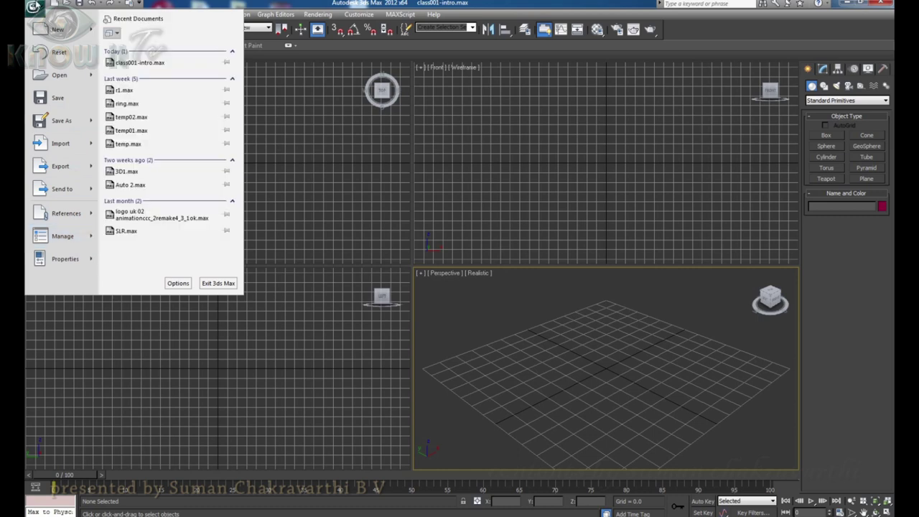
click(34, 9)
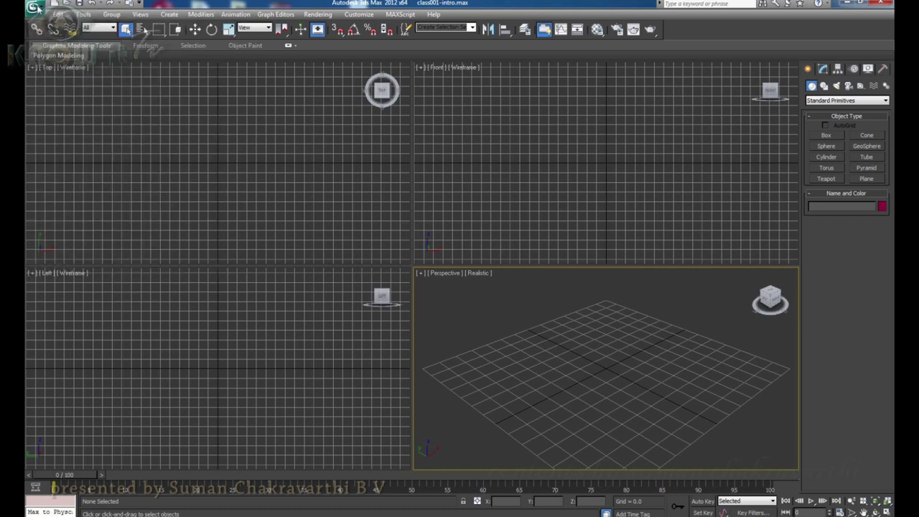
click(38, 10)
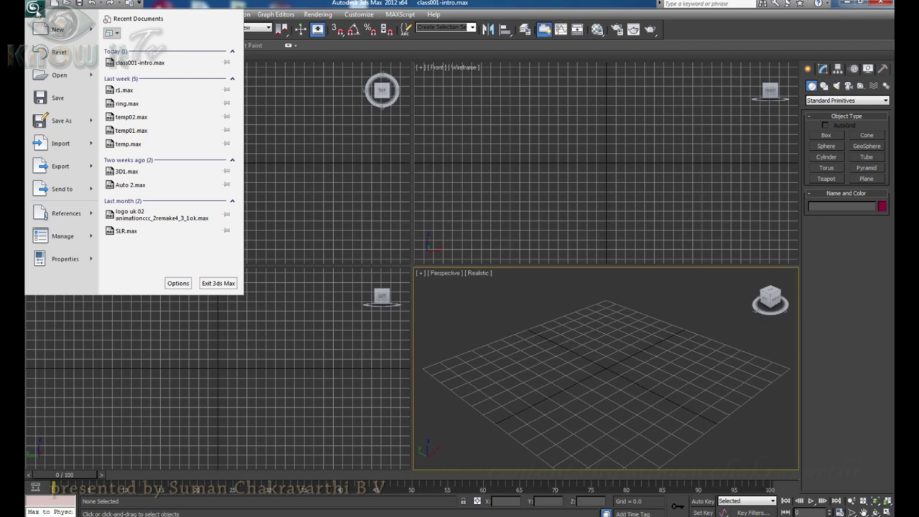
click(185, 2)
click(60, 15)
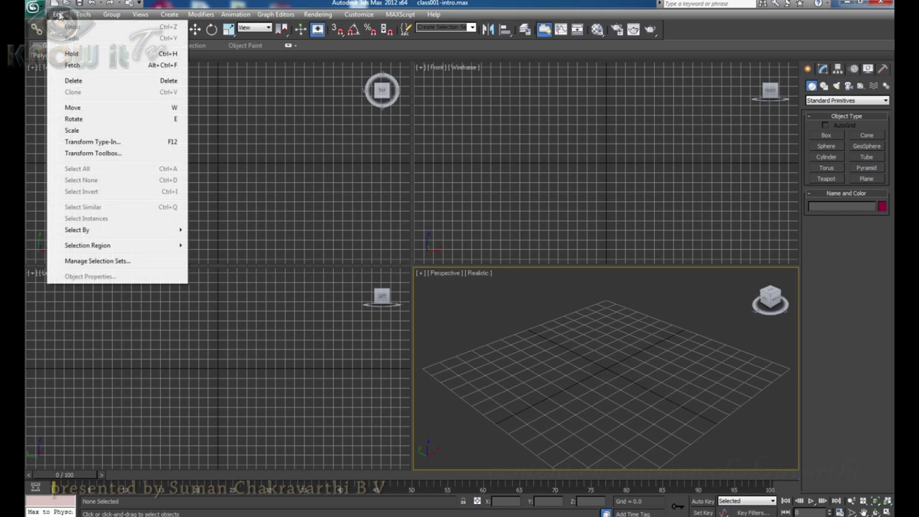
click(59, 15)
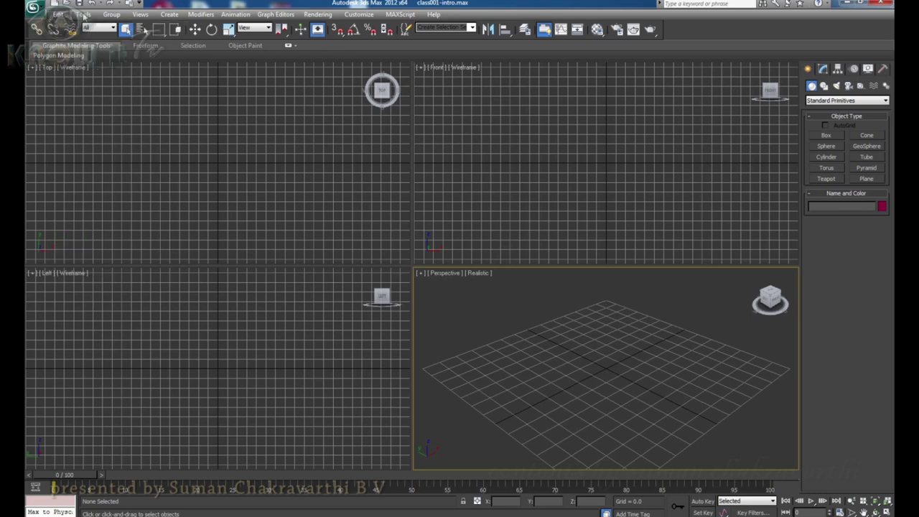
click(84, 14)
click(112, 15)
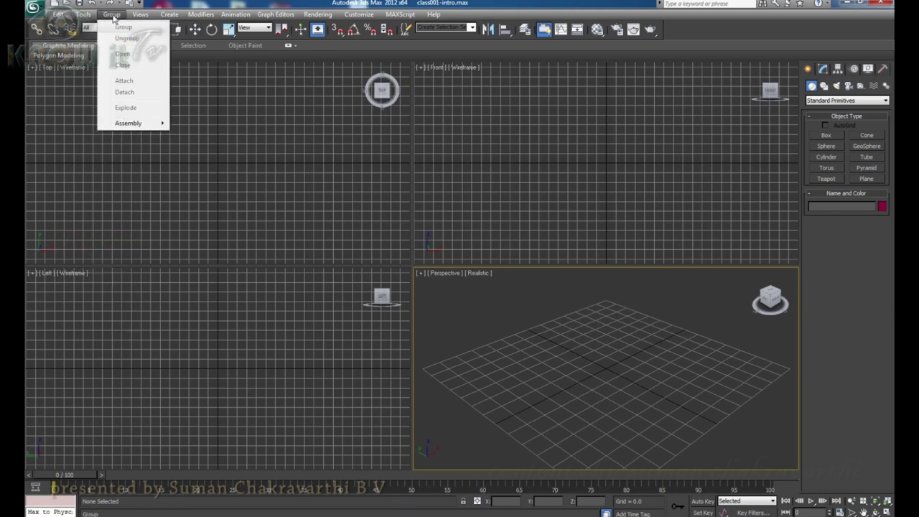
mouse_move(142, 17)
mouse_move(170, 18)
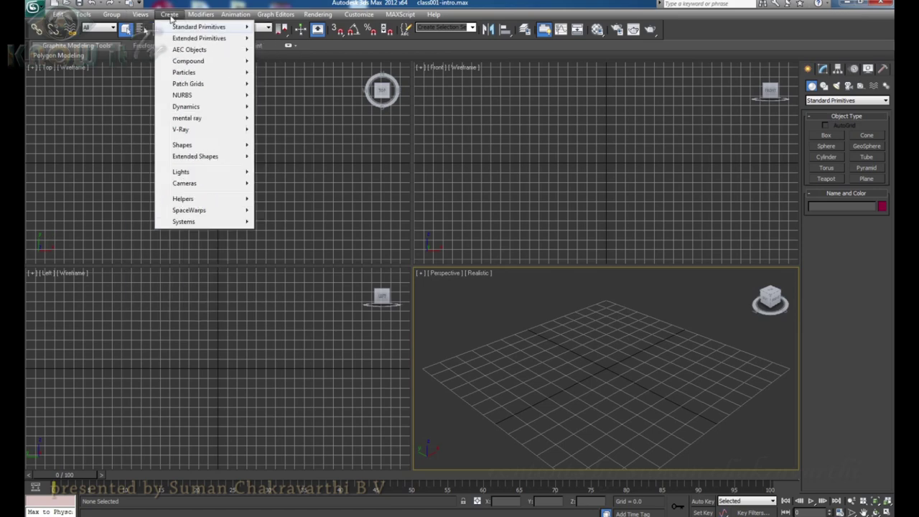
click(217, 19)
click(232, 19)
mouse_move(275, 18)
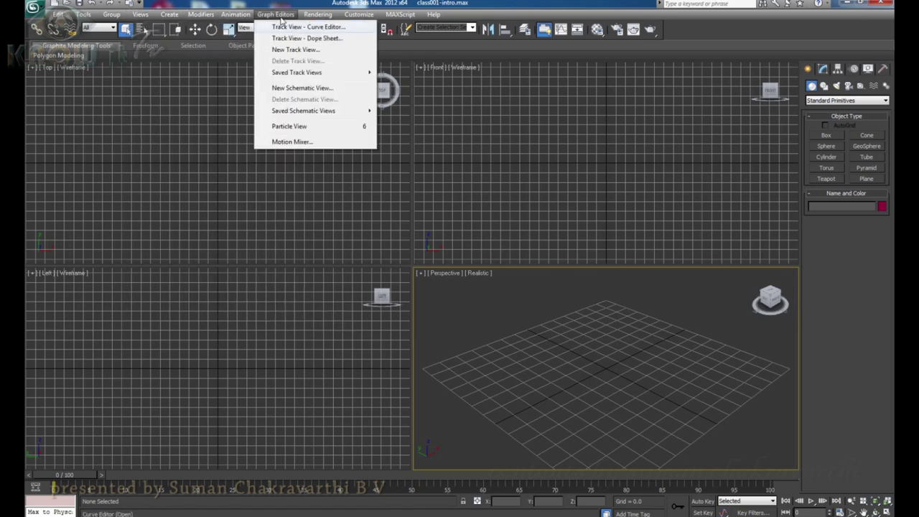
mouse_move(327, 17)
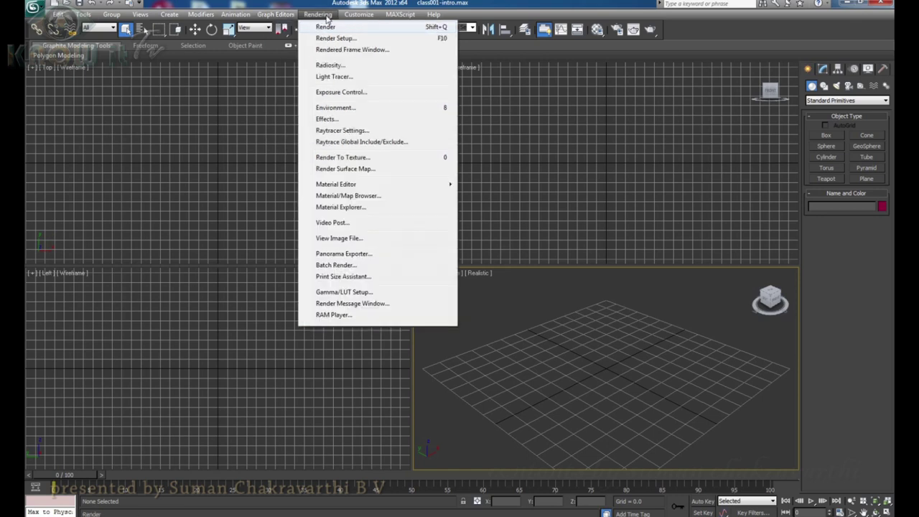
mouse_move(355, 17)
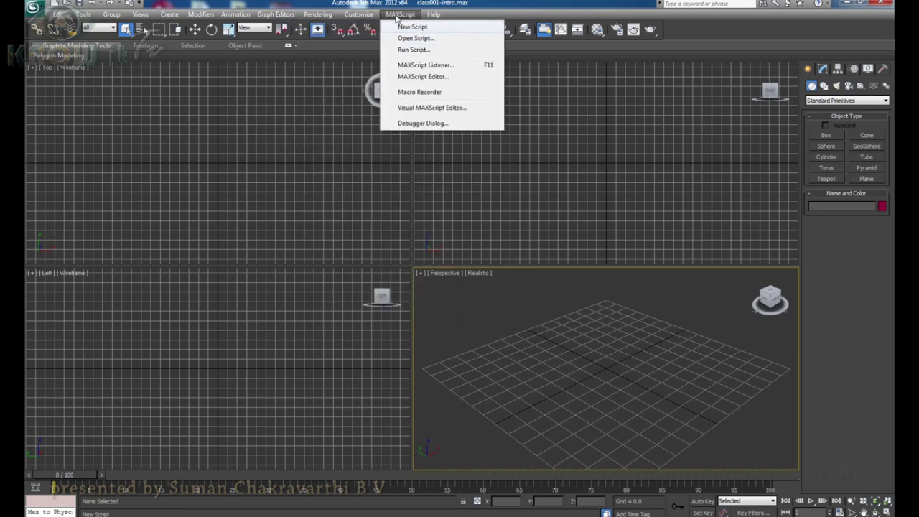
mouse_move(440, 17)
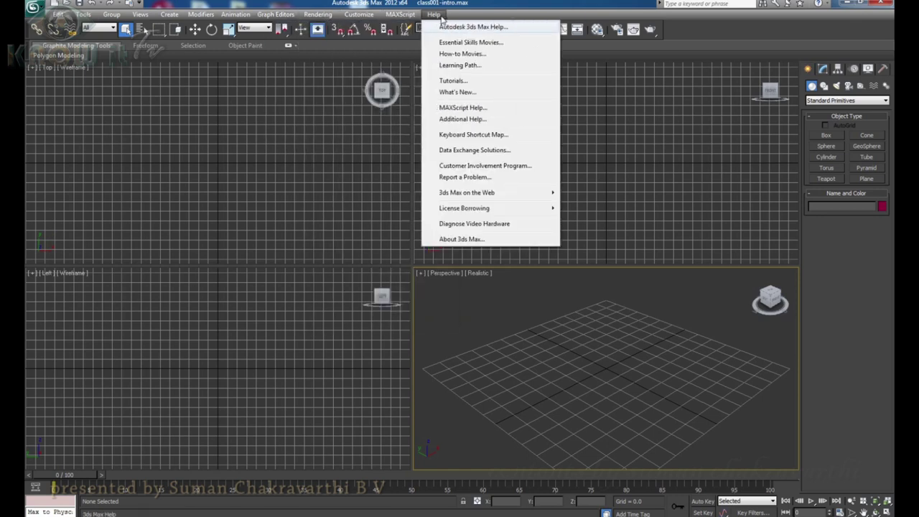
click(488, 7)
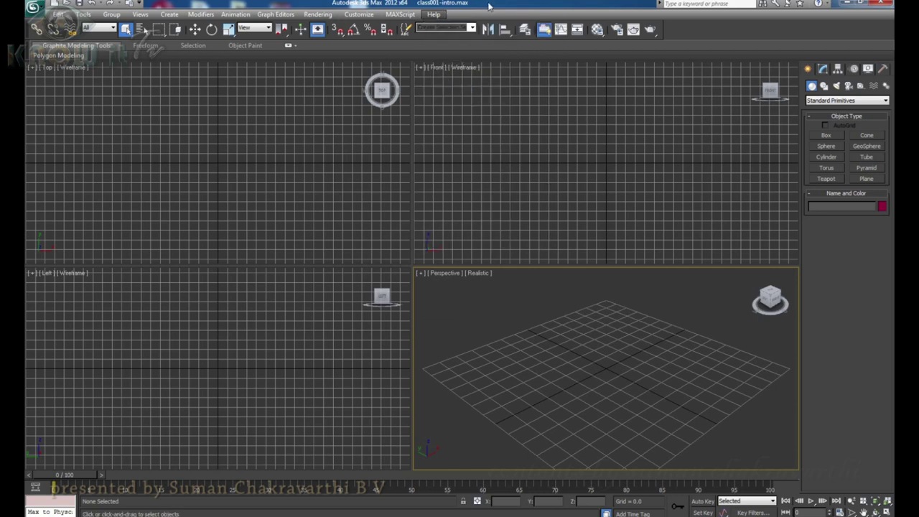
click(40, 13)
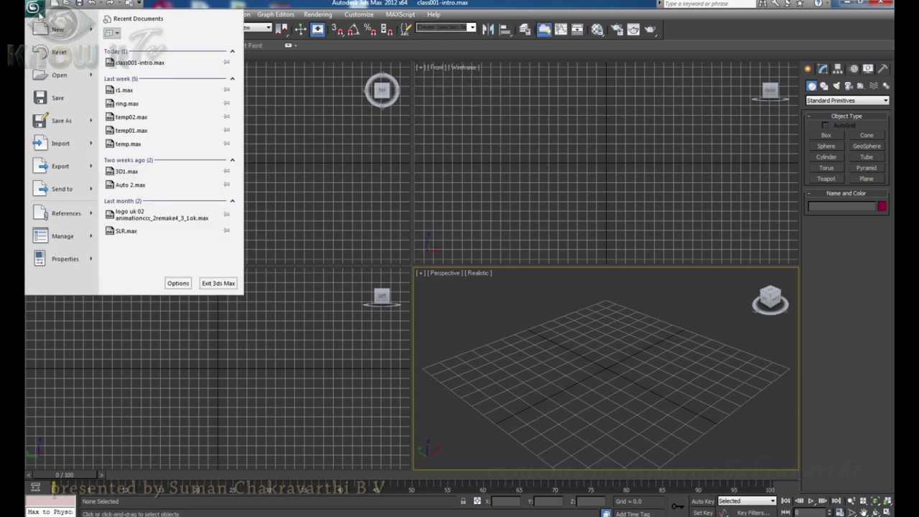
click(39, 13)
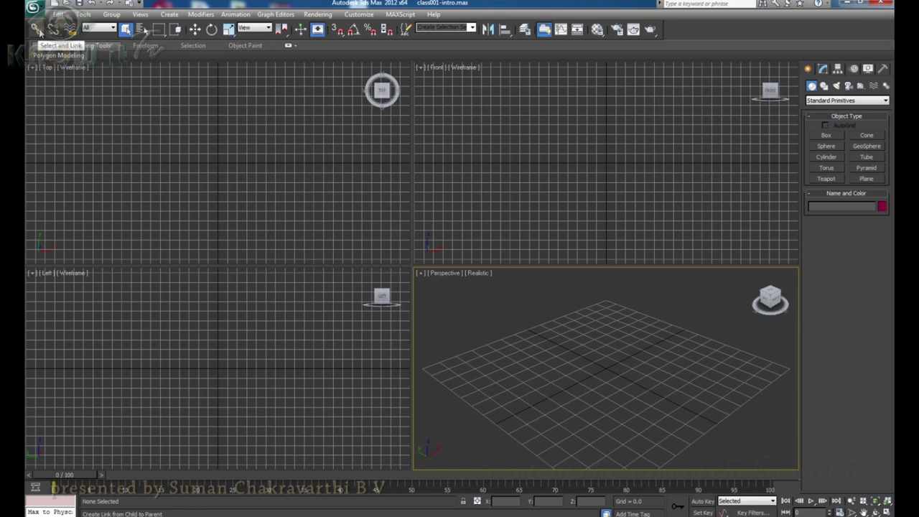
click(58, 15)
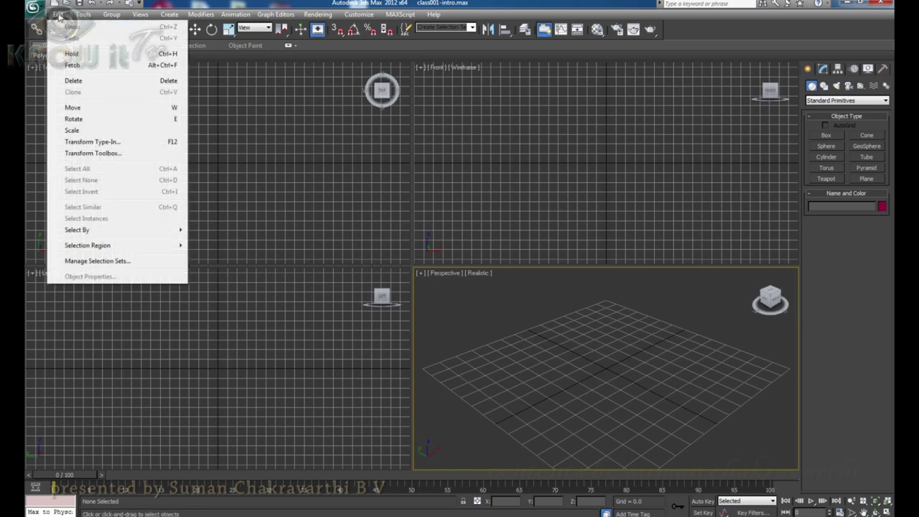
click(242, 4)
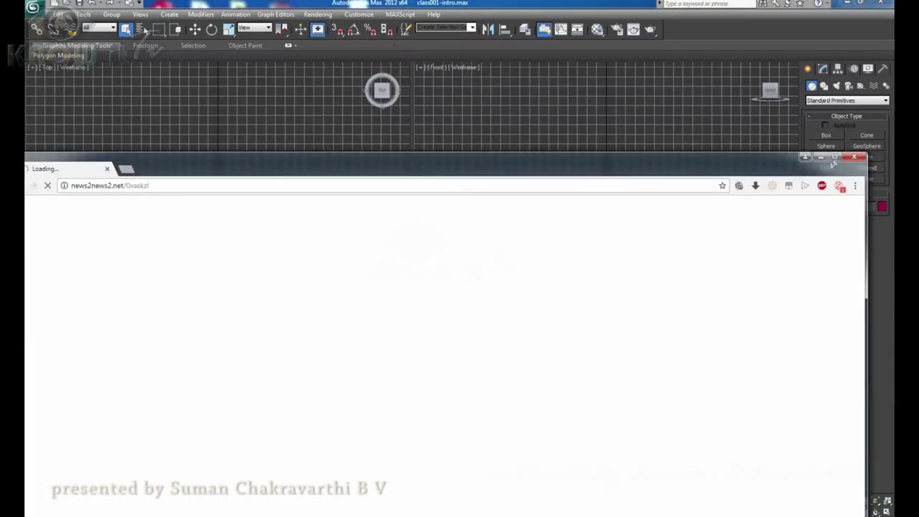
Minimise the browser window that covers the viewports.
click(821, 158)
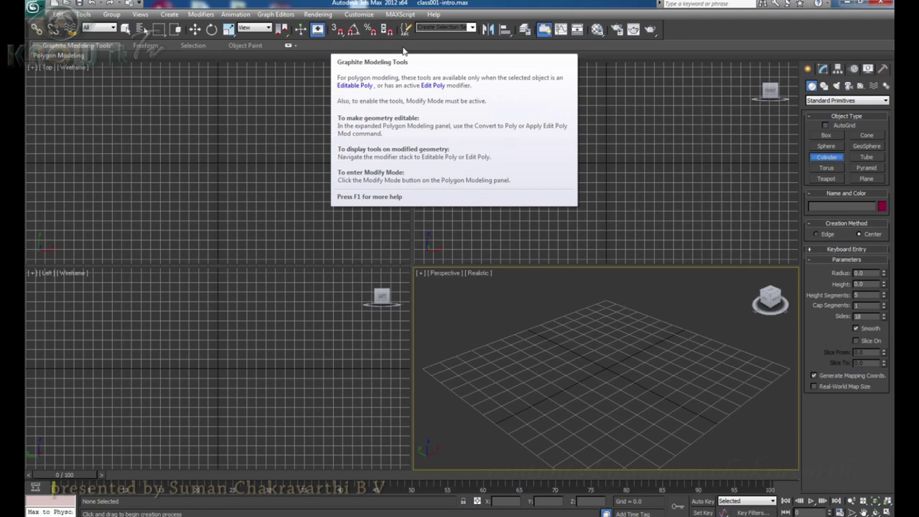
mouse_move(381, 46)
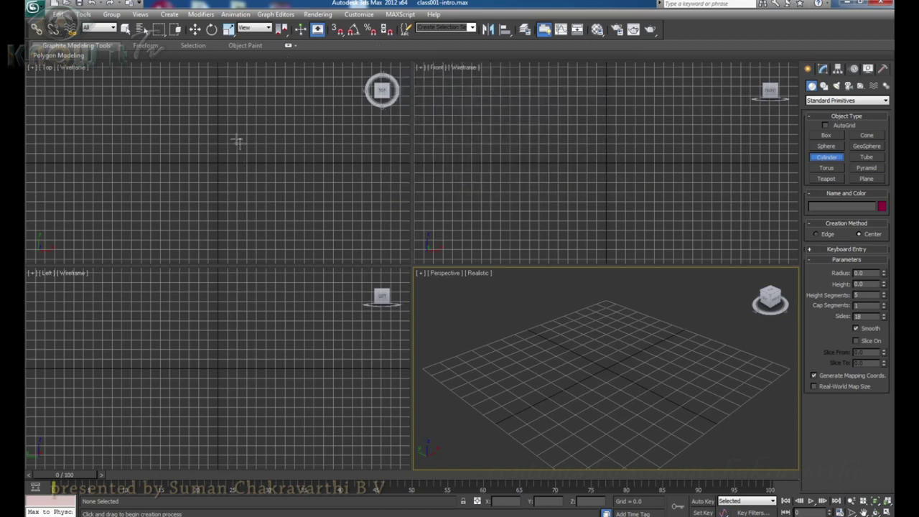
Switch to the Move tool and activate the Top, Front, Left and Perspective viewports in turn, finishing in Perspective.
click(194, 29)
click(281, 139)
click(553, 164)
click(391, 336)
click(547, 339)
click(541, 220)
click(286, 206)
click(390, 364)
click(634, 357)
click(620, 199)
click(349, 193)
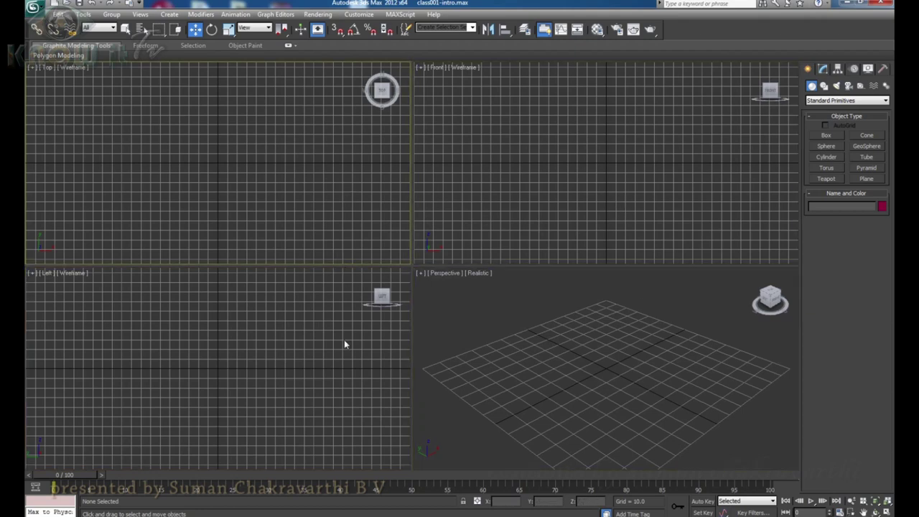
click(337, 358)
click(566, 366)
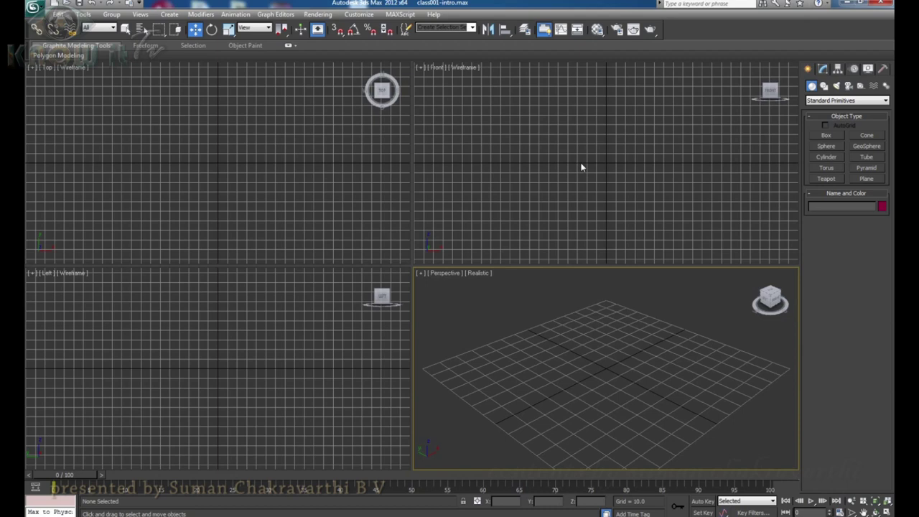
click(607, 163)
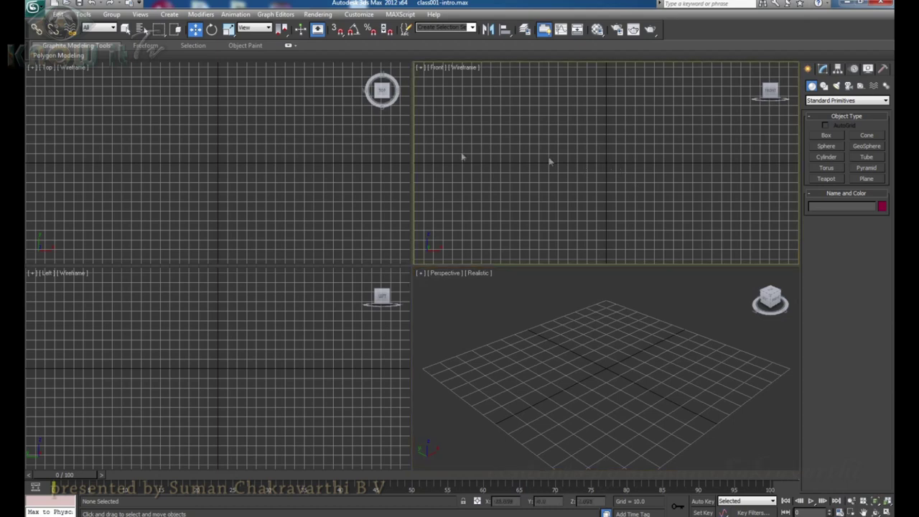
click(212, 163)
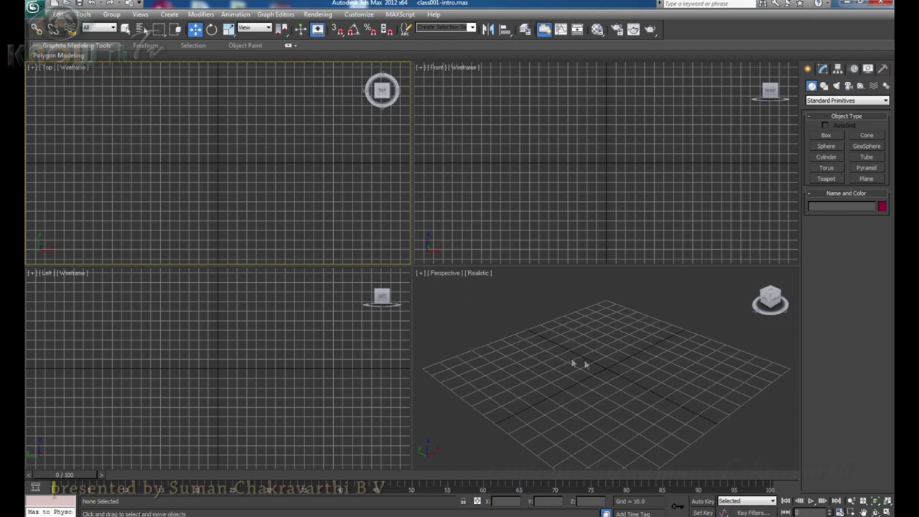
click(626, 365)
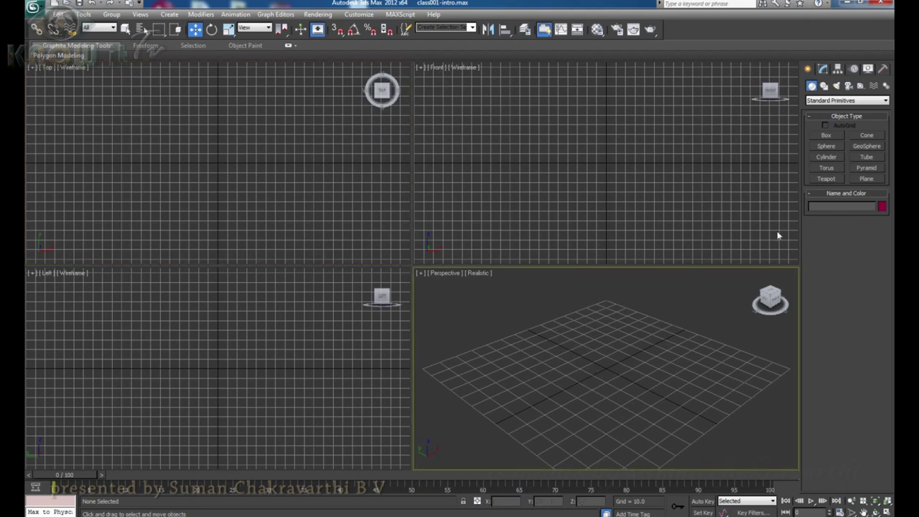
Create a box from the grid origin in the Perspective viewport, about 26 long, 34 wide and 26 high.
click(831, 135)
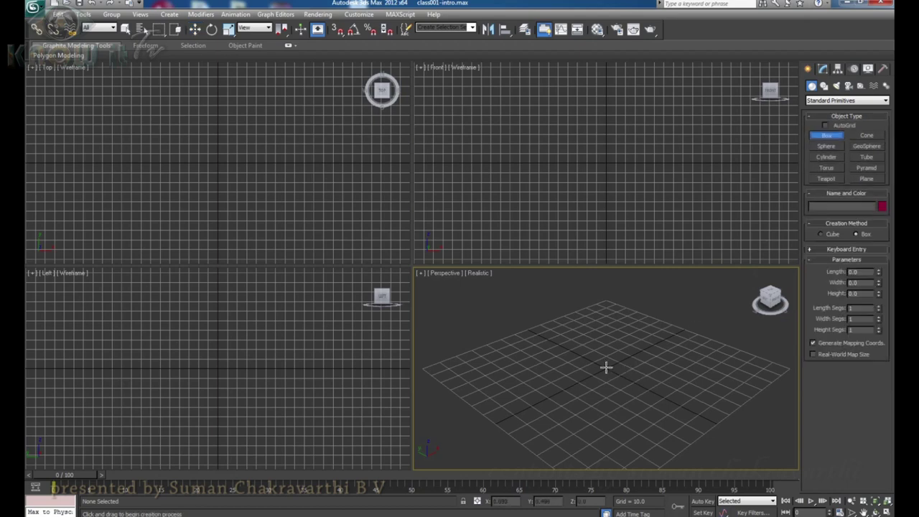
drag(606, 369, 678, 363)
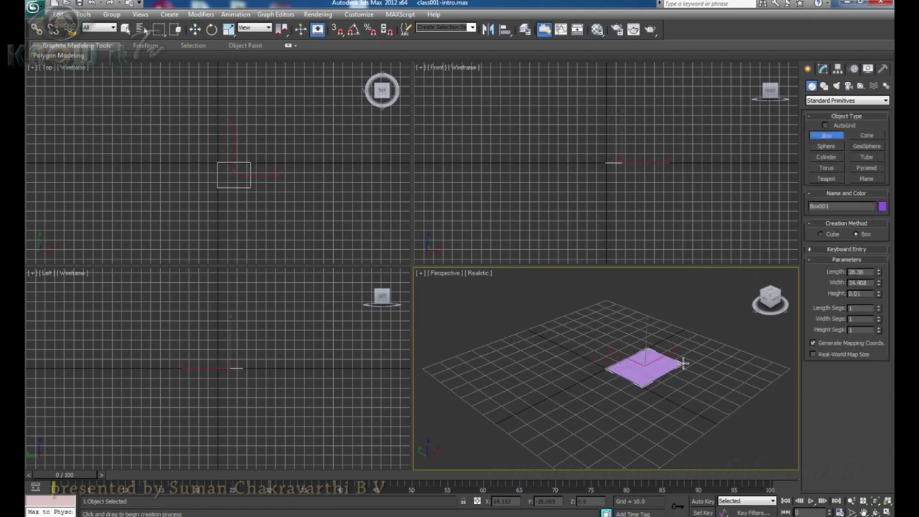
click(689, 314)
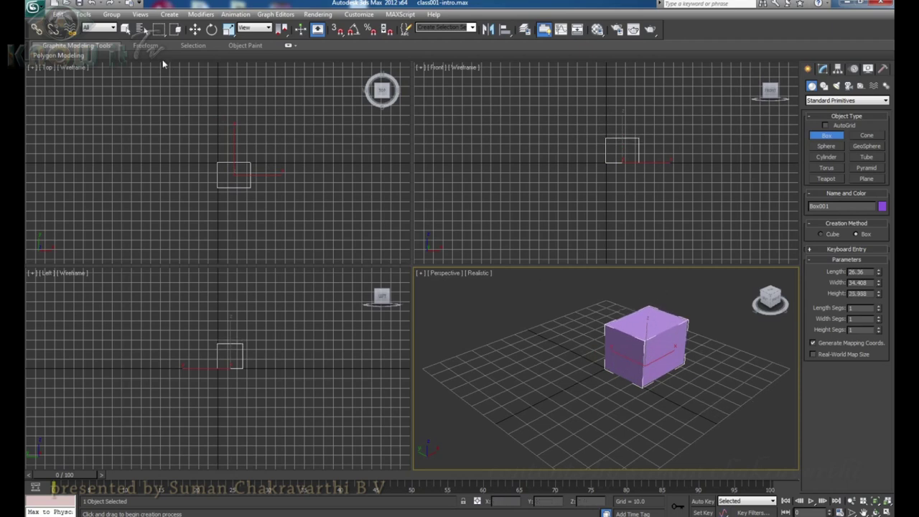
Move the box to the middle of the grid, at about X -0.7, Y 2.1.
click(195, 29)
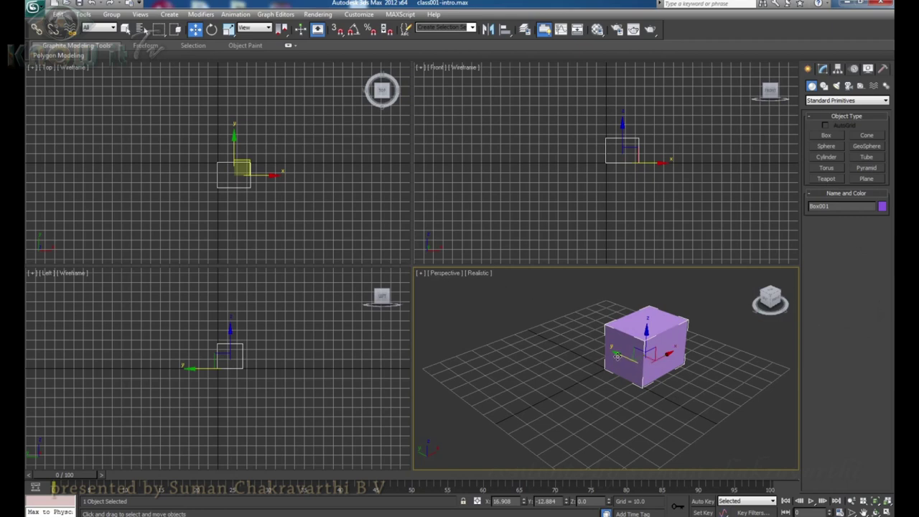
mouse_move(624, 355)
mouse_down()
mouse_move(591, 341)
mouse_move(623, 355)
mouse_up()
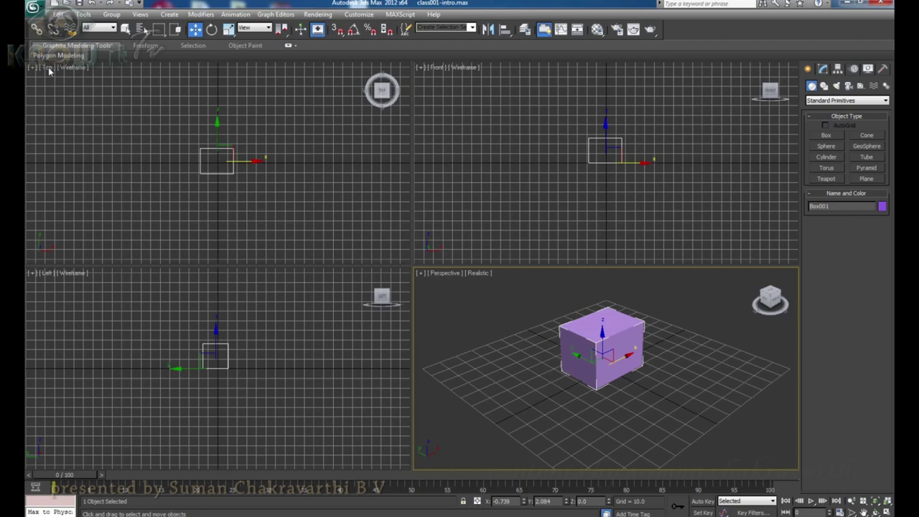
Open the list of available view directions for the Top viewport.
click(48, 67)
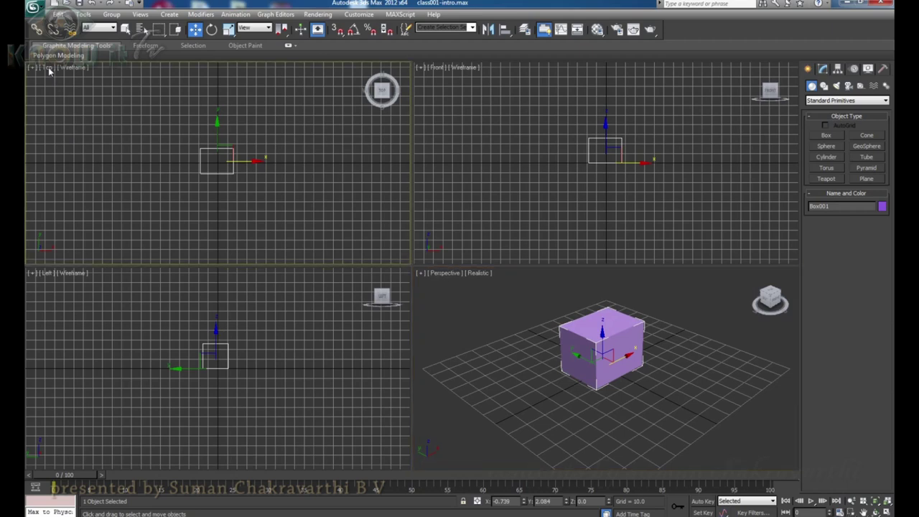
click(48, 67)
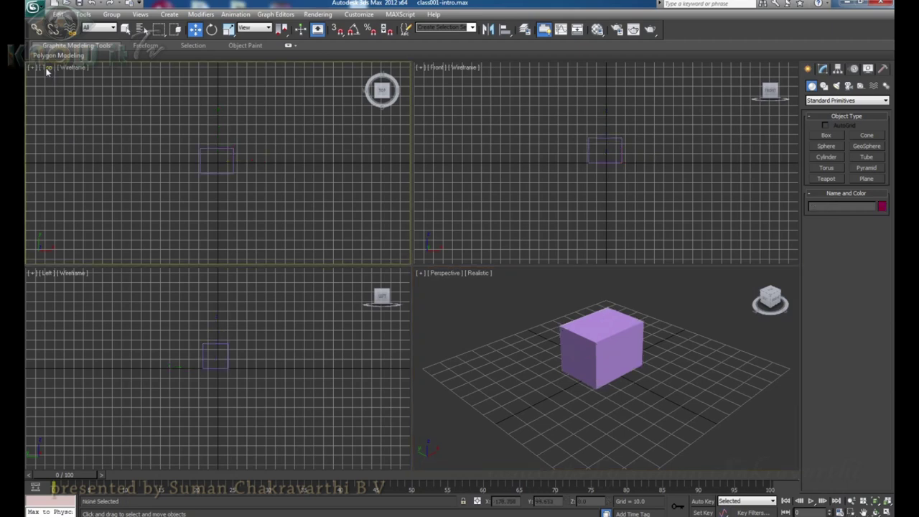
click(46, 69)
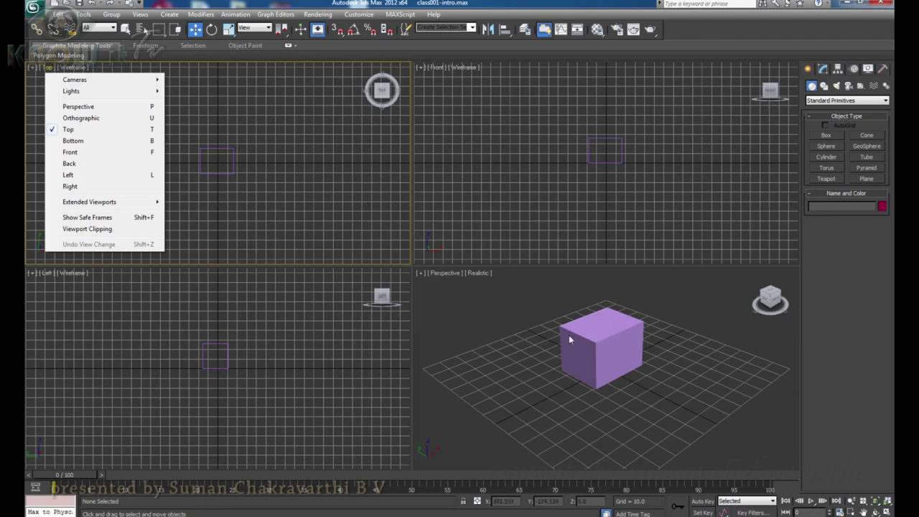
Orbit the Perspective view slightly around the box.
click(875, 511)
click(611, 367)
drag(611, 366, 634, 364)
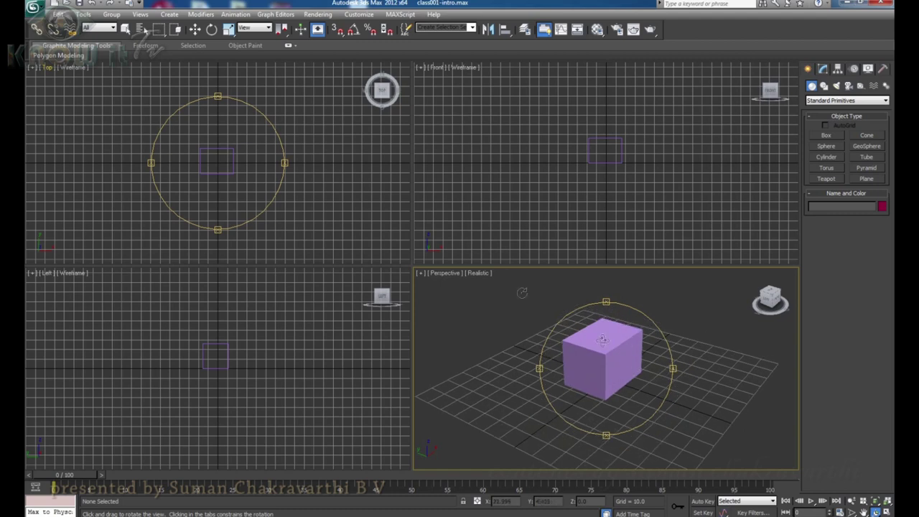
Change the Top viewport to the Bottom view.
click(48, 67)
click(48, 67)
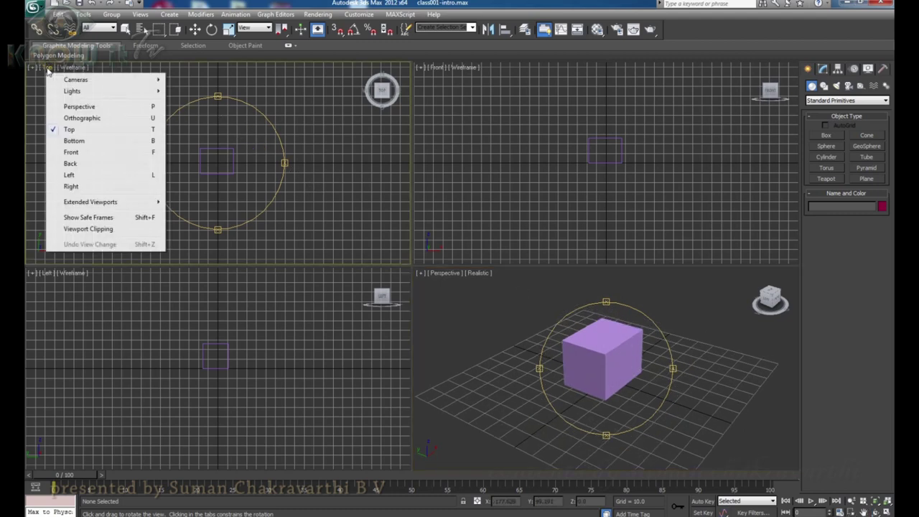
click(72, 141)
click(49, 67)
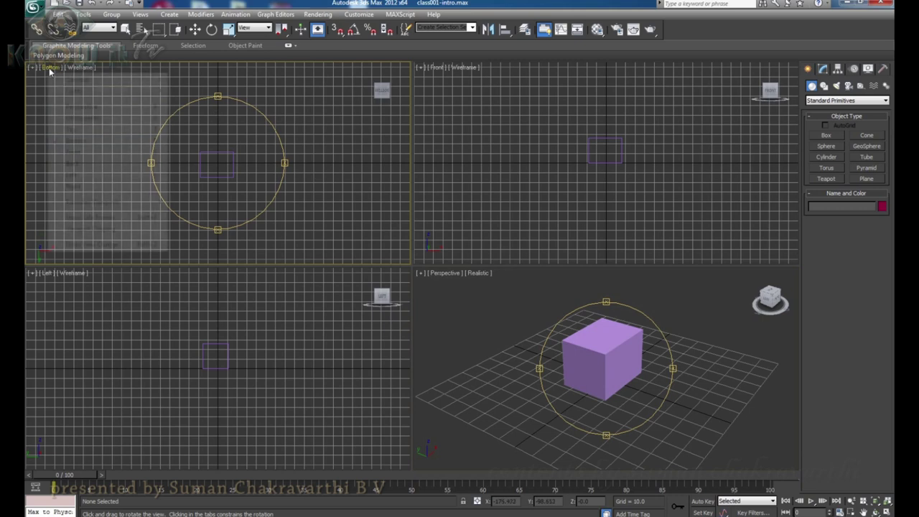
Switch the viewport showing the Bottom view through the Front, Back, Left and Right views, ending on the Top view.
click(74, 152)
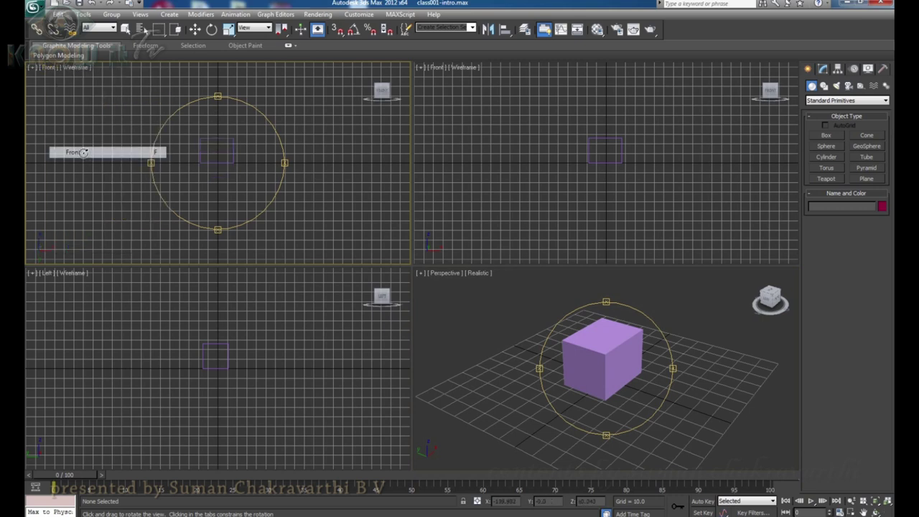
click(49, 68)
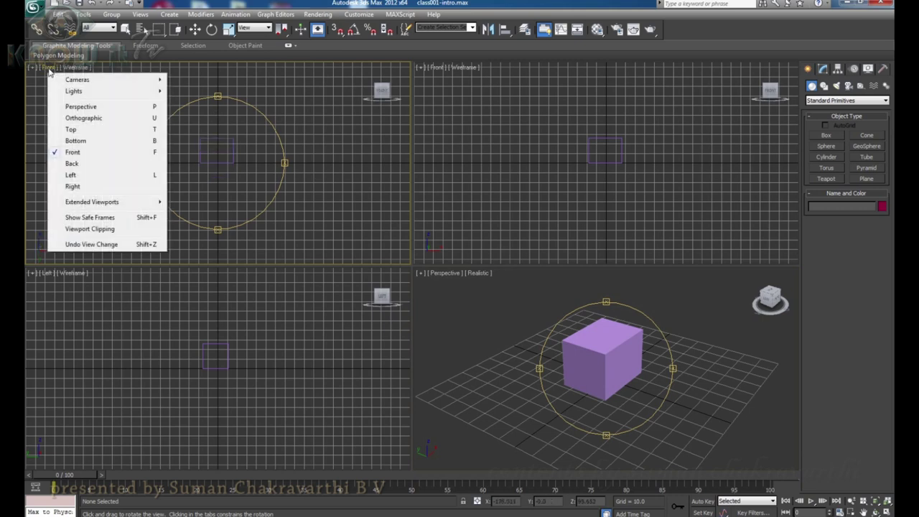
click(72, 164)
click(49, 68)
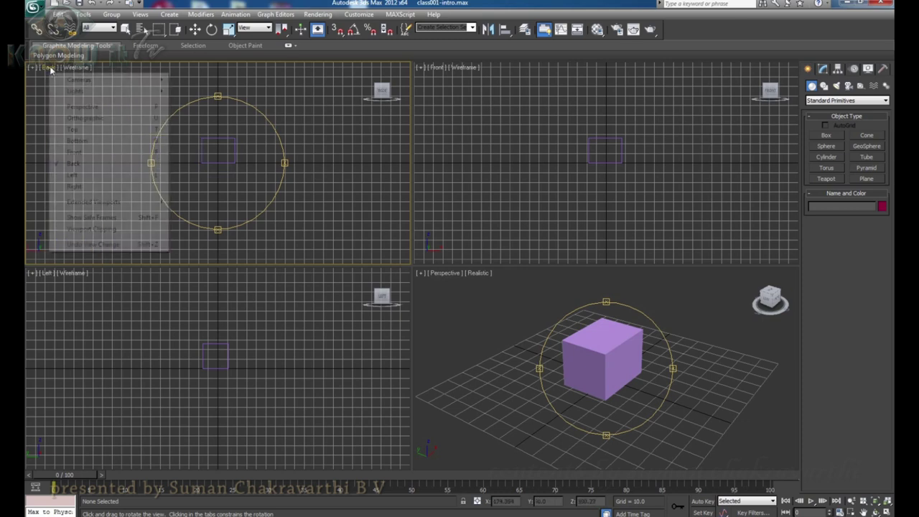
click(71, 175)
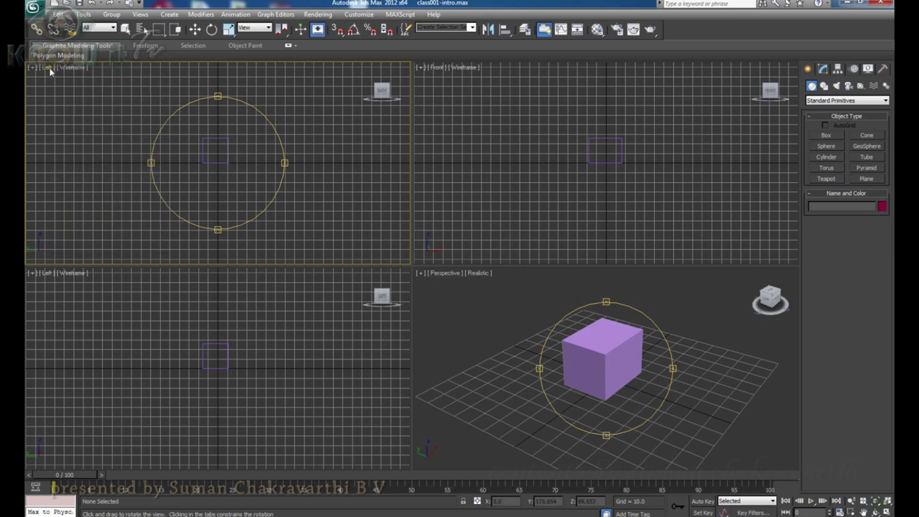
click(50, 68)
click(90, 187)
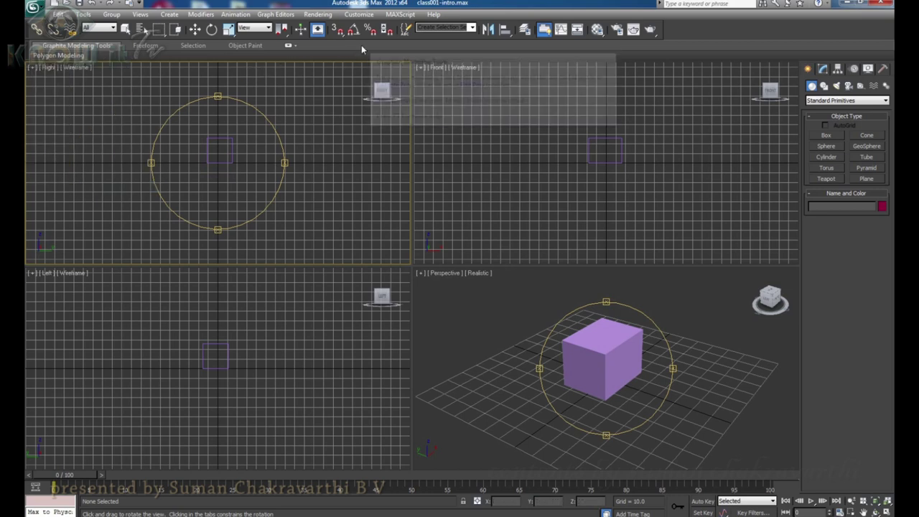
click(50, 67)
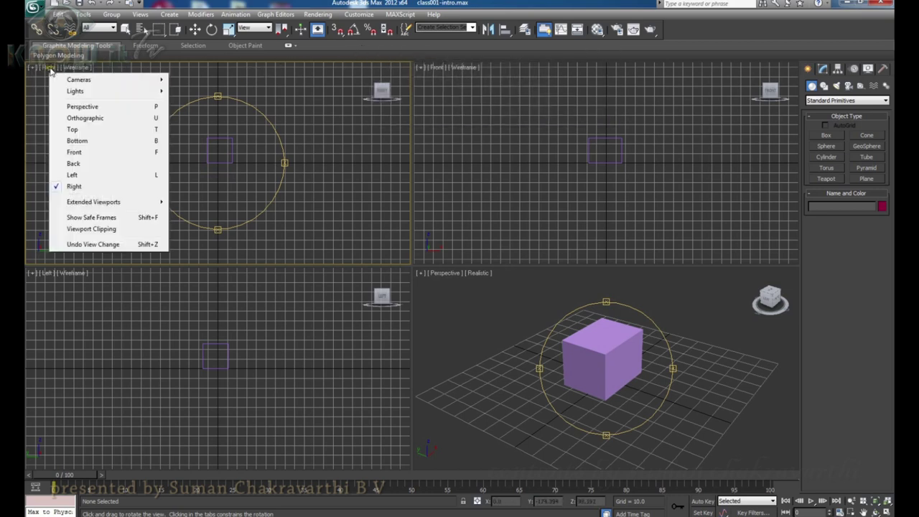
click(78, 130)
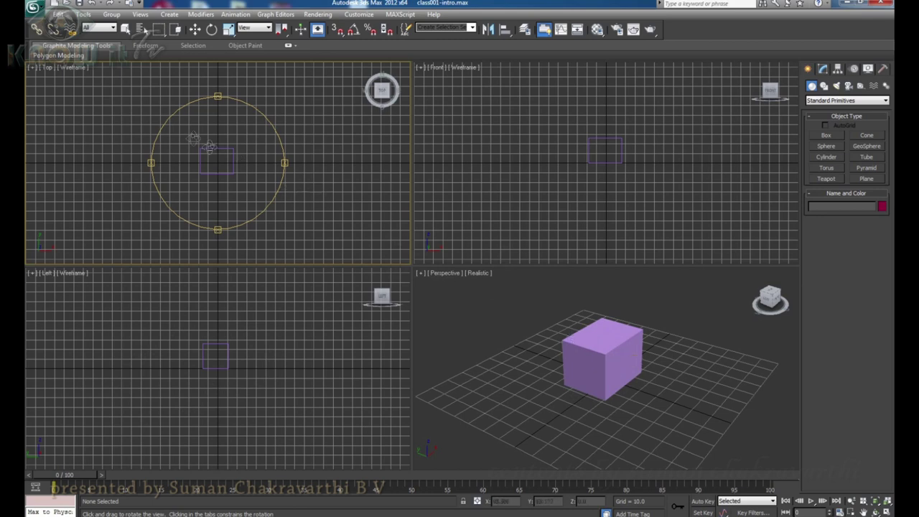
Change the Top viewport to a Perspective view and orbit it around the wireframe box.
click(48, 70)
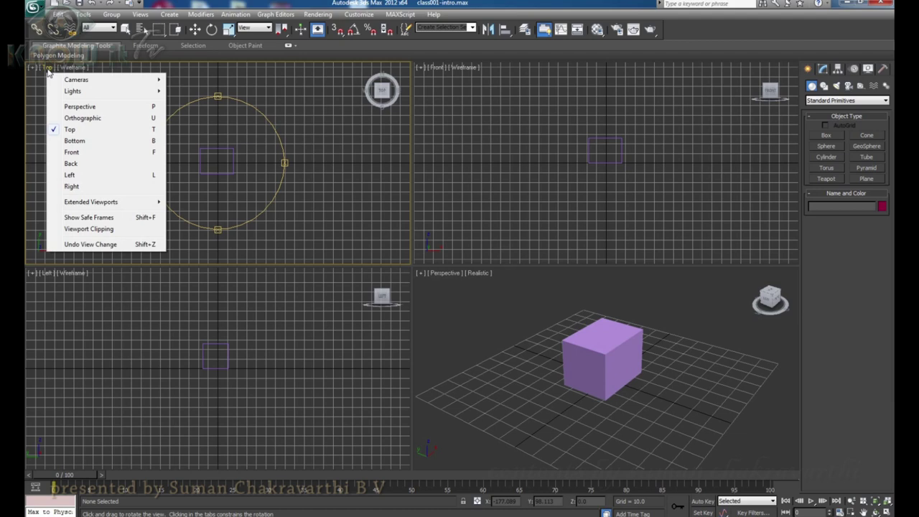
click(78, 107)
alt+middle_drag(228, 179, 182, 115)
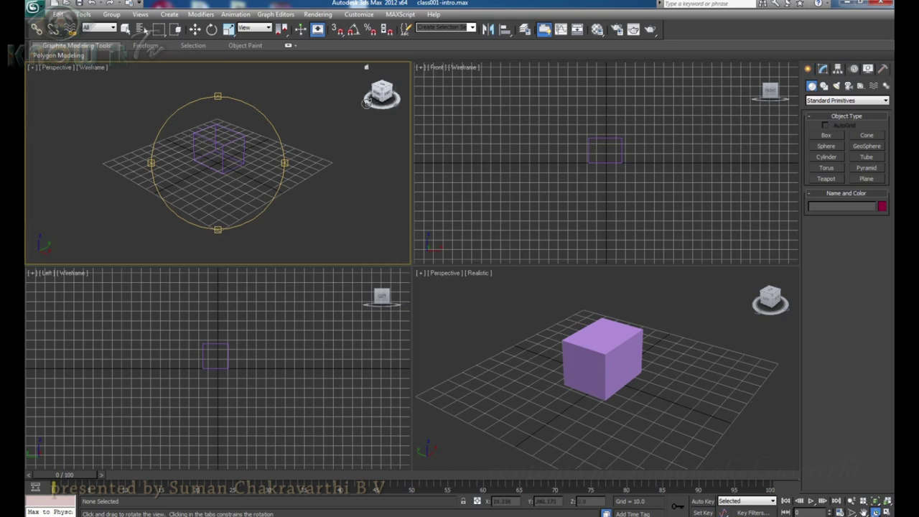
mouse_move(240, 191)
mouse_down()
mouse_move(214, 187)
mouse_move(232, 184)
mouse_up()
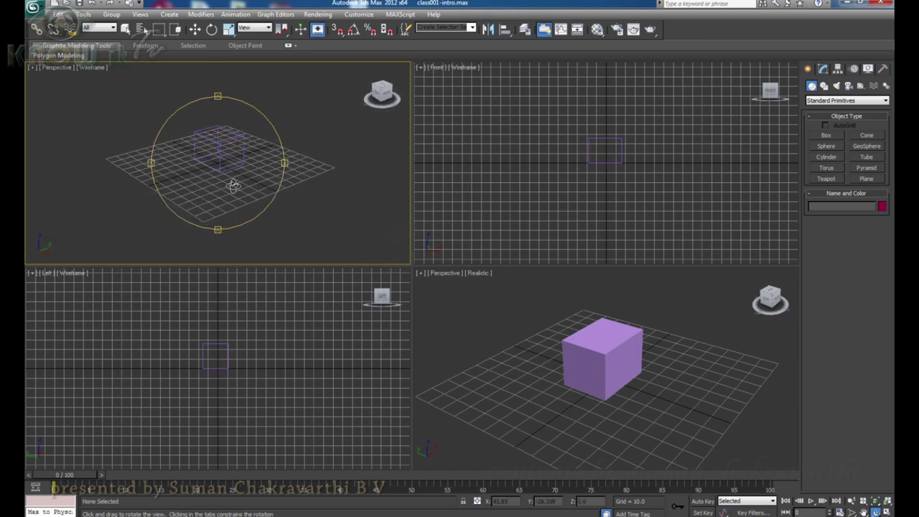
Return the wireframe Perspective viewport to the Top view, pan it slightly, and check its list of view options.
click(57, 68)
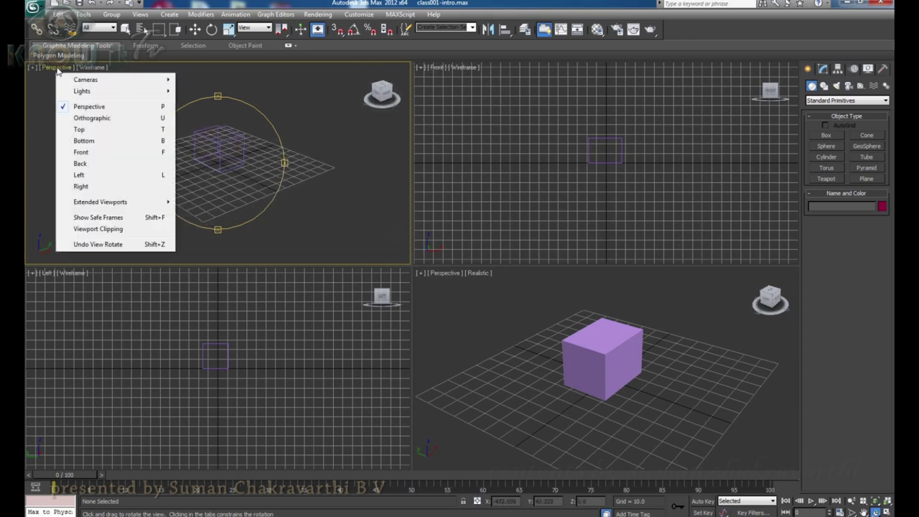
click(91, 131)
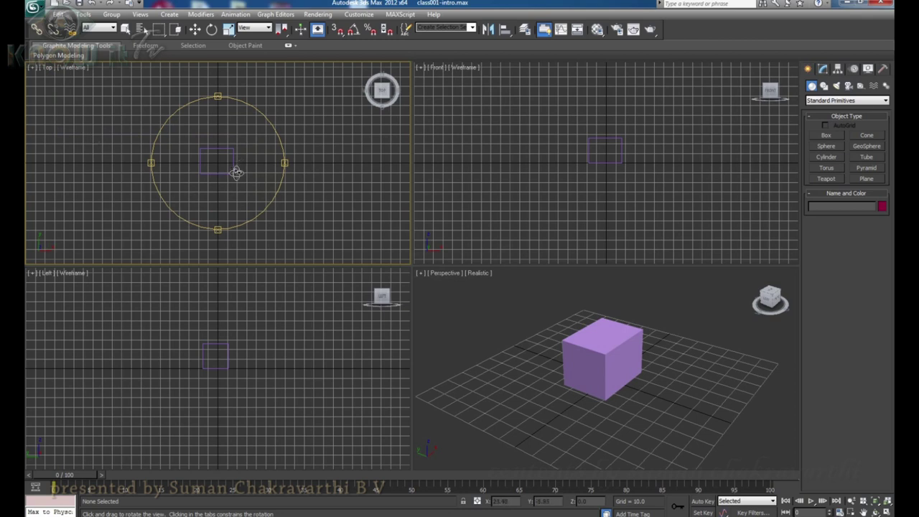
mouse_move(248, 175)
middle_down()
mouse_move(260, 172)
mouse_move(242, 168)
mouse_move(246, 159)
middle_up()
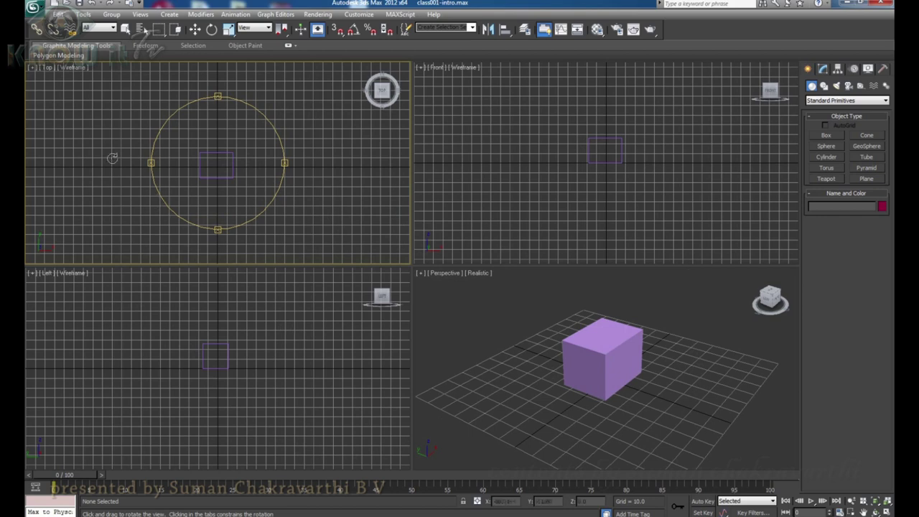
click(49, 67)
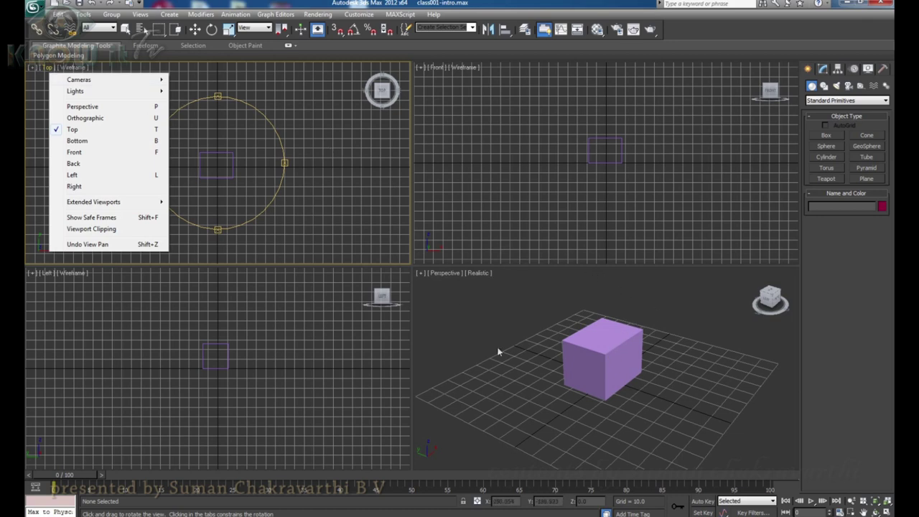
click(868, 395)
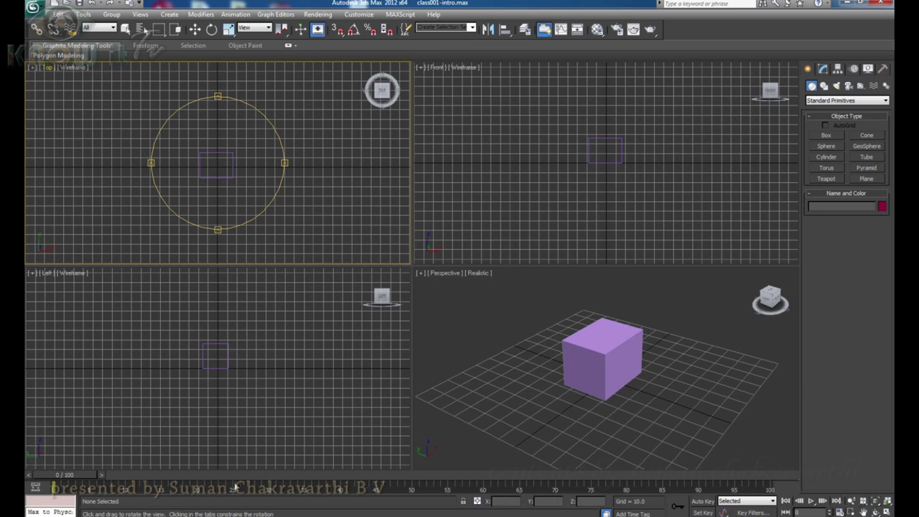
Move the time slider to frame 47.
drag(77, 476, 391, 486)
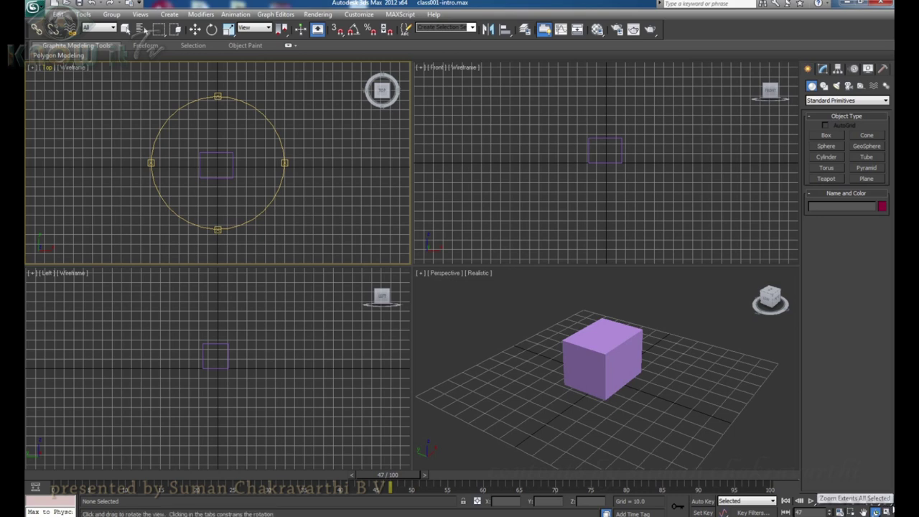
Orbit the realistic Perspective view around the box, zoom in slightly and pan the view.
drag(616, 370, 641, 389)
click(851, 500)
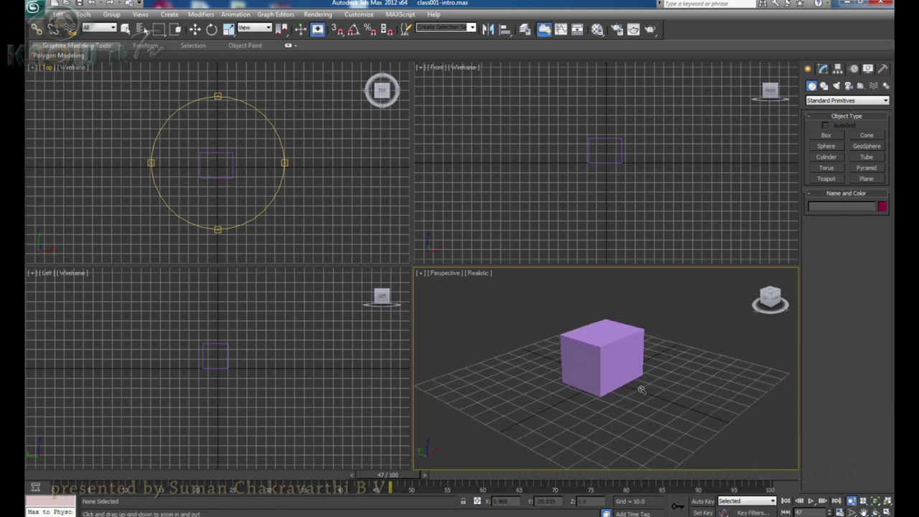
click(864, 511)
drag(650, 366, 679, 383)
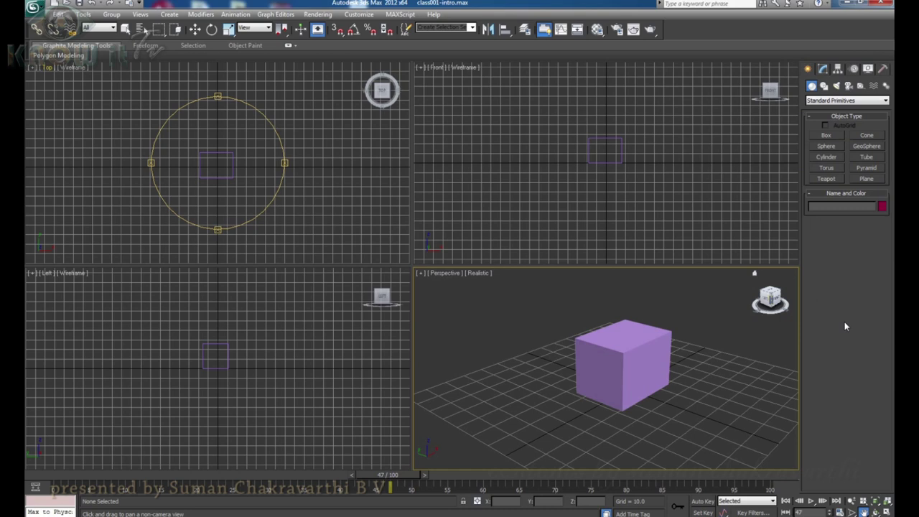
Look through the Modify, Hierarchy, Motion, Display and Utilities command sets.
click(824, 69)
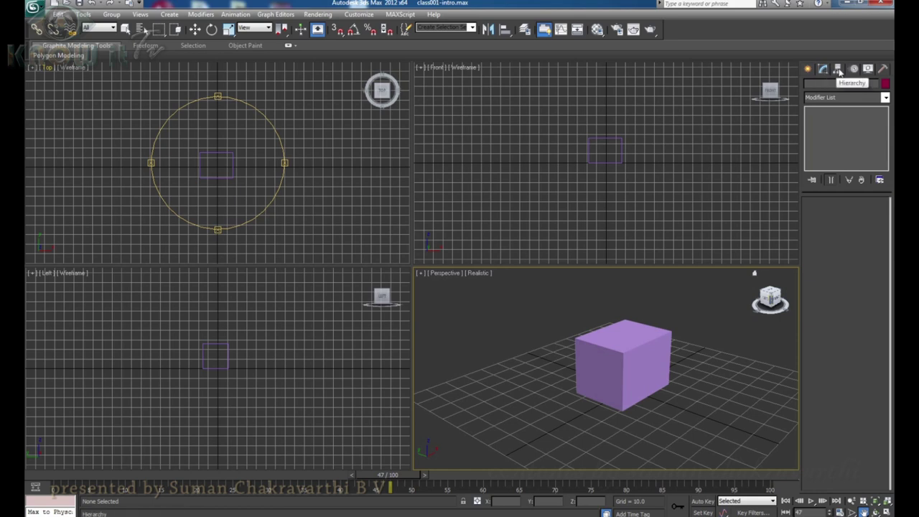
click(838, 69)
click(855, 70)
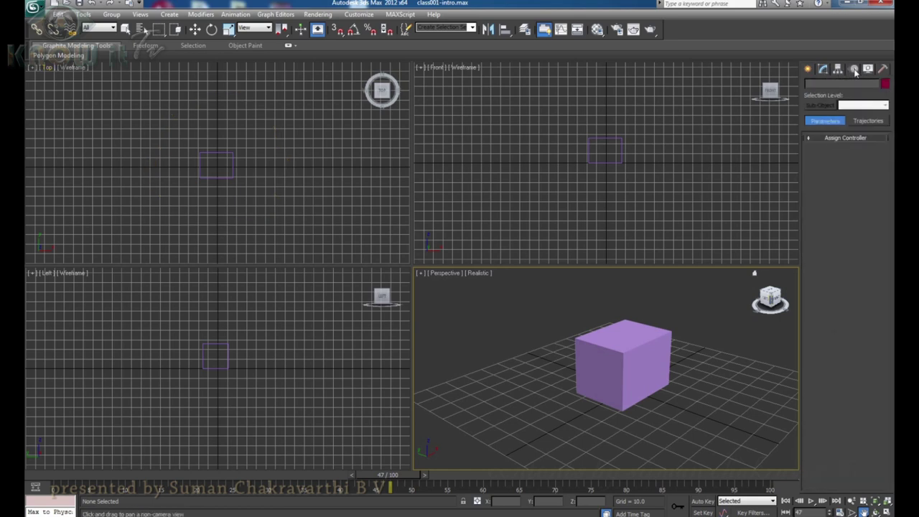
click(868, 69)
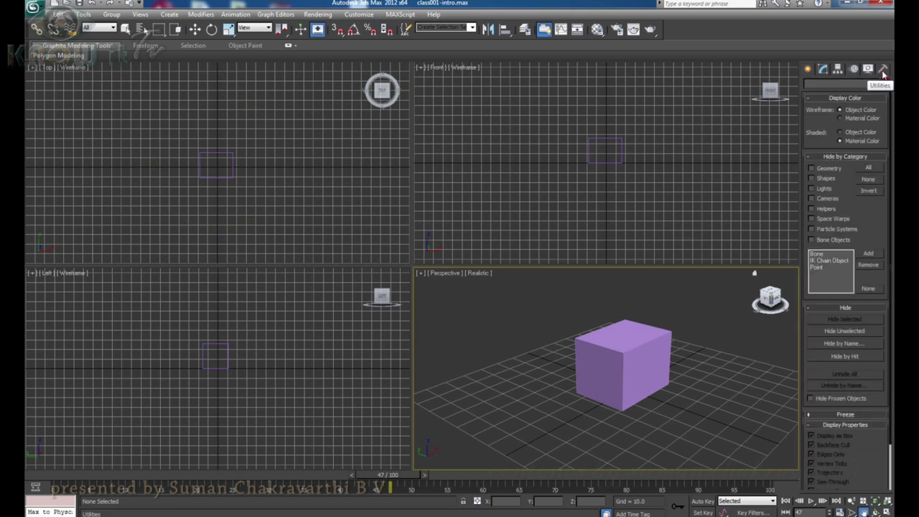
click(883, 70)
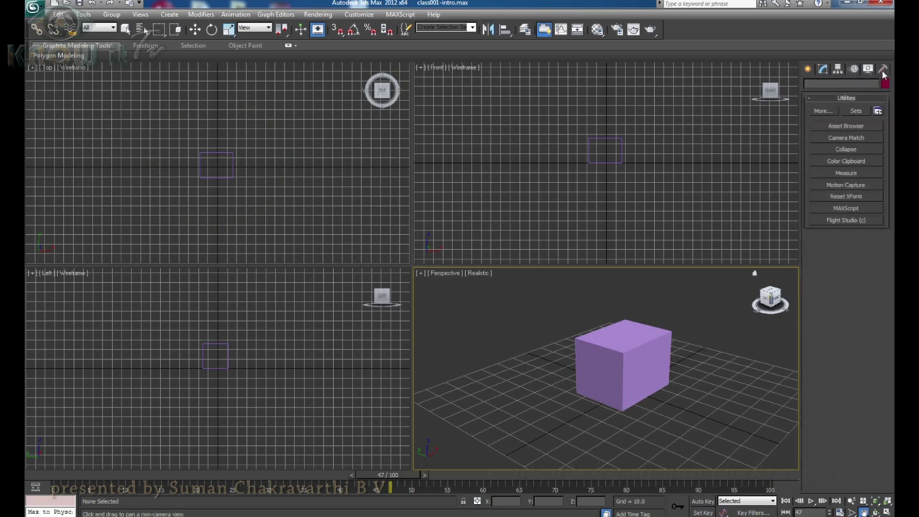
Create a cone beside the box in the Perspective view, with base radius about 14, top radius about 3.8 and height about 36.
click(809, 69)
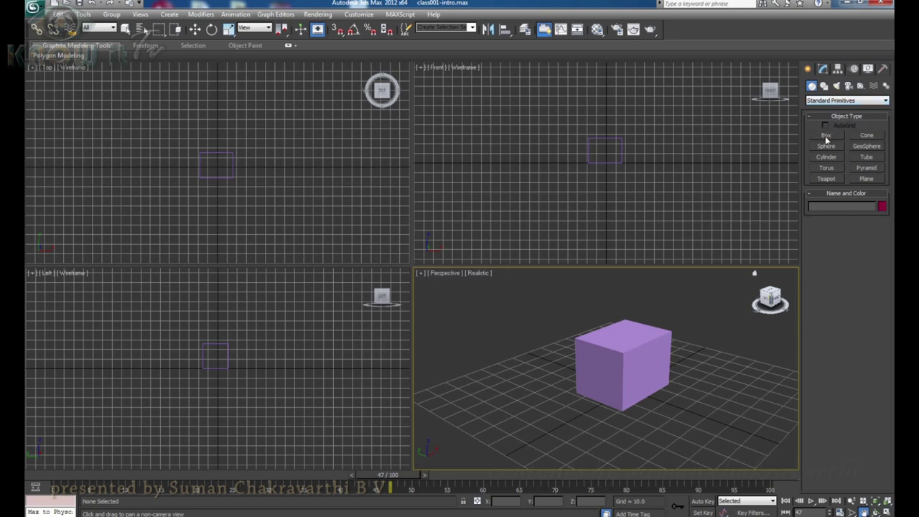
click(867, 137)
drag(700, 392, 712, 406)
click(711, 320)
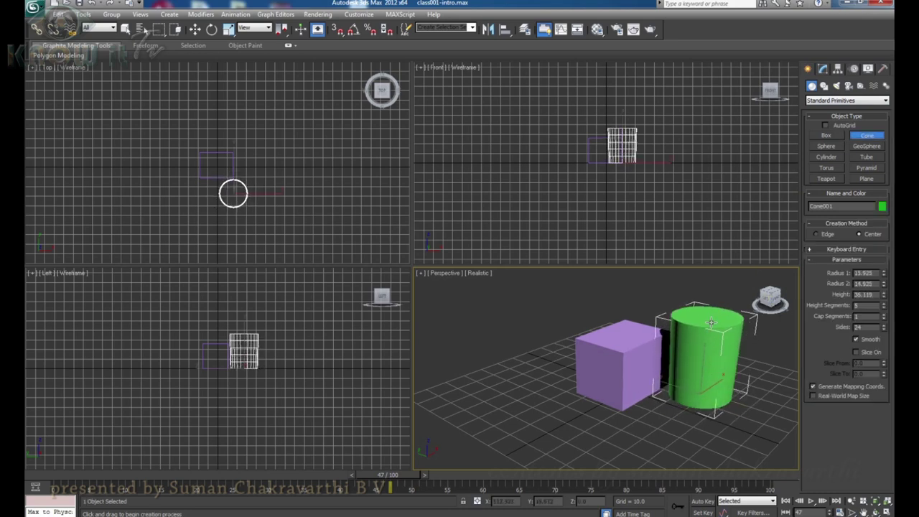
click(698, 341)
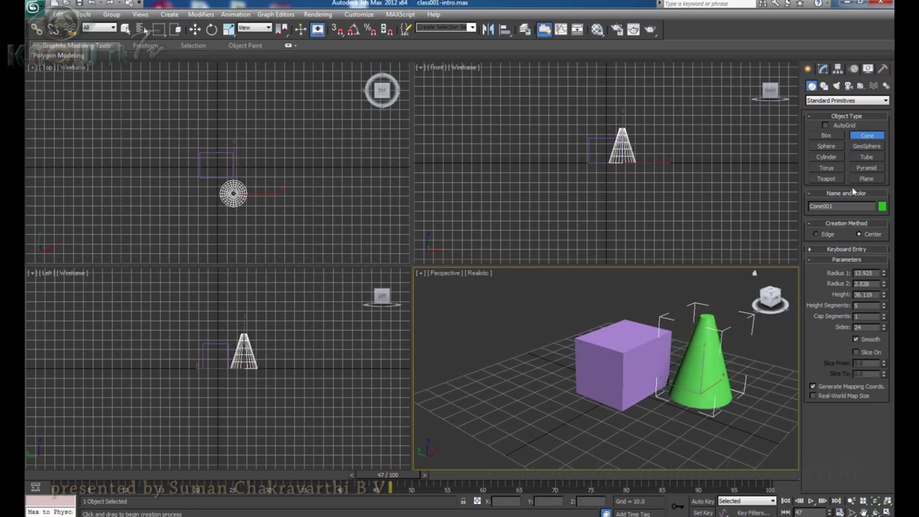